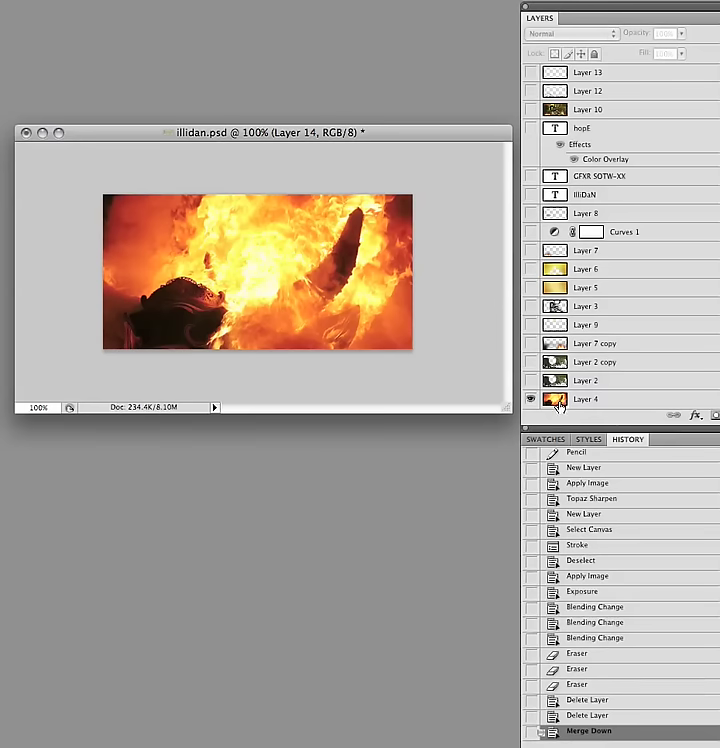
- Make Layer 2 and Layer 2 copy visible above the fire background on Layer 4
left_click_drag(558, 404, 531, 383)
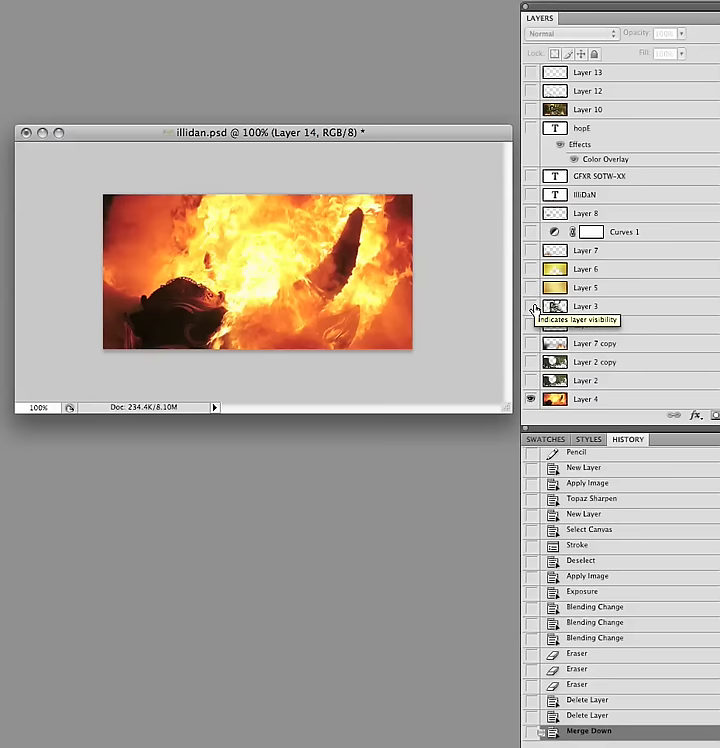
left_click(531, 306)
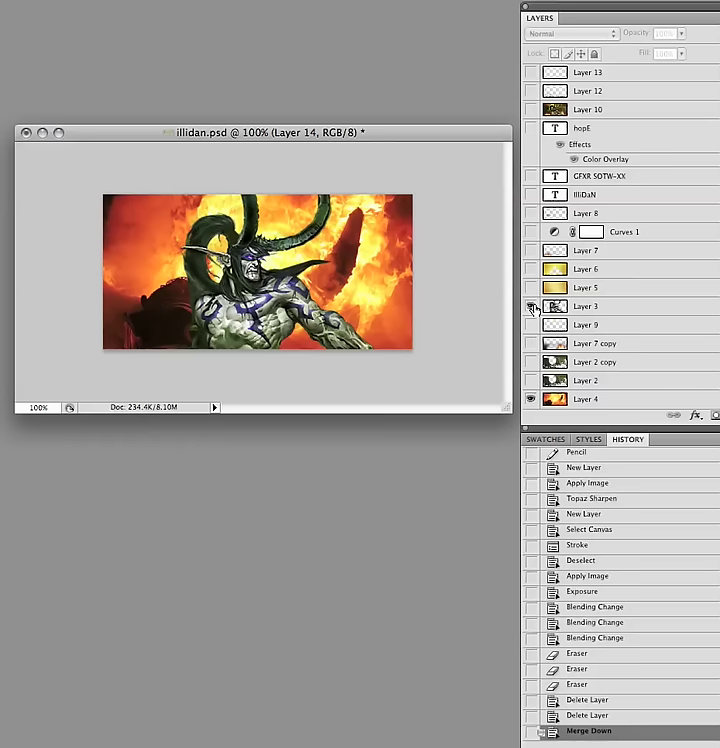
left_click(533, 307)
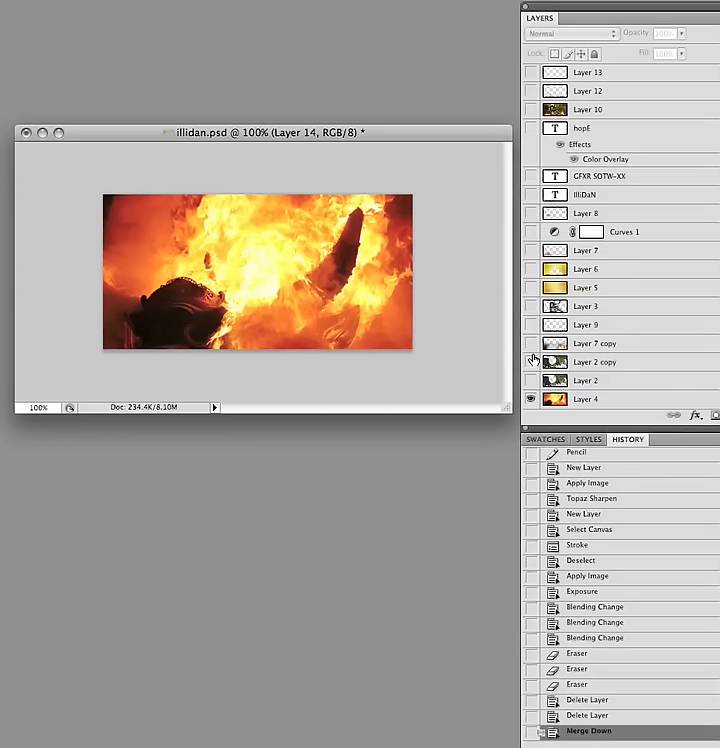
left_click(532, 381)
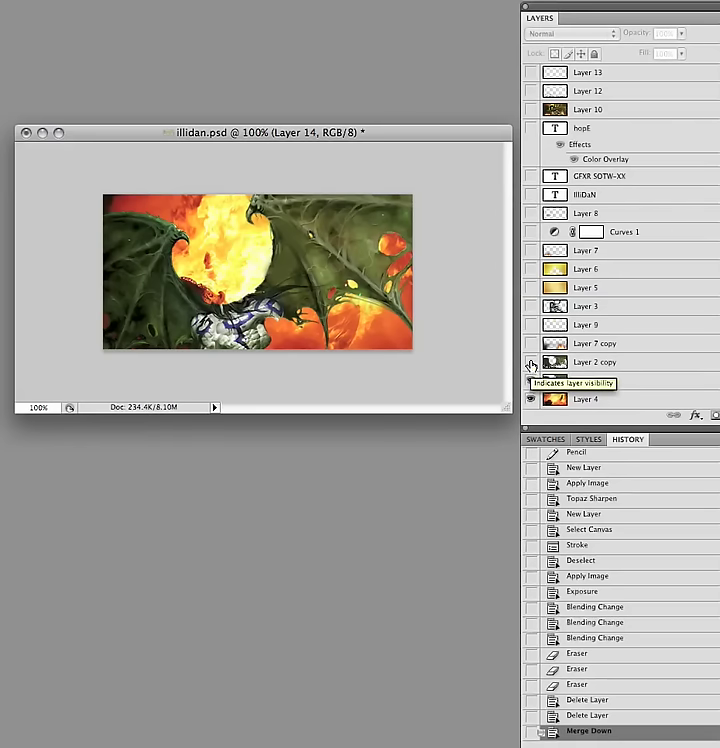
left_click(531, 364)
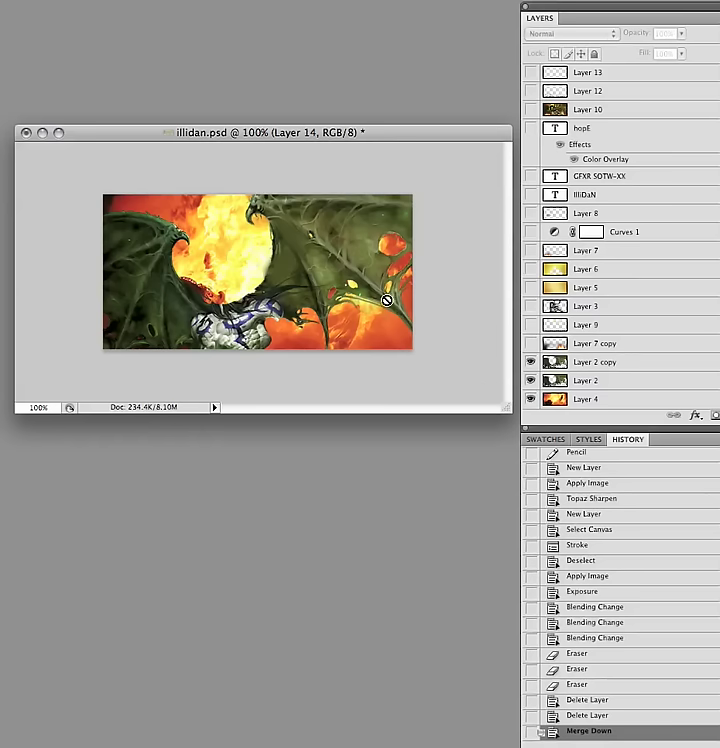
- Show the horned character on Layer 3, comparing the image with and without it
left_click(531, 307)
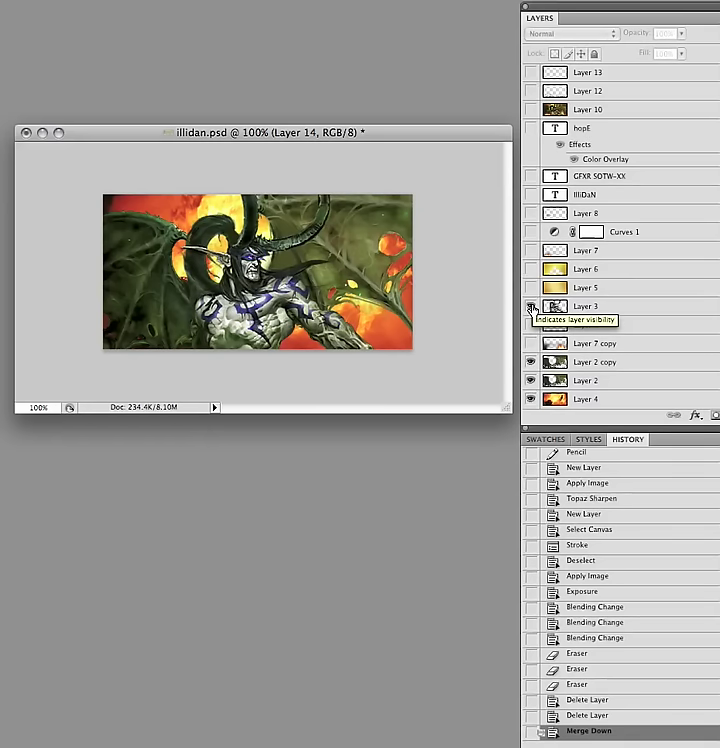
left_click(531, 307)
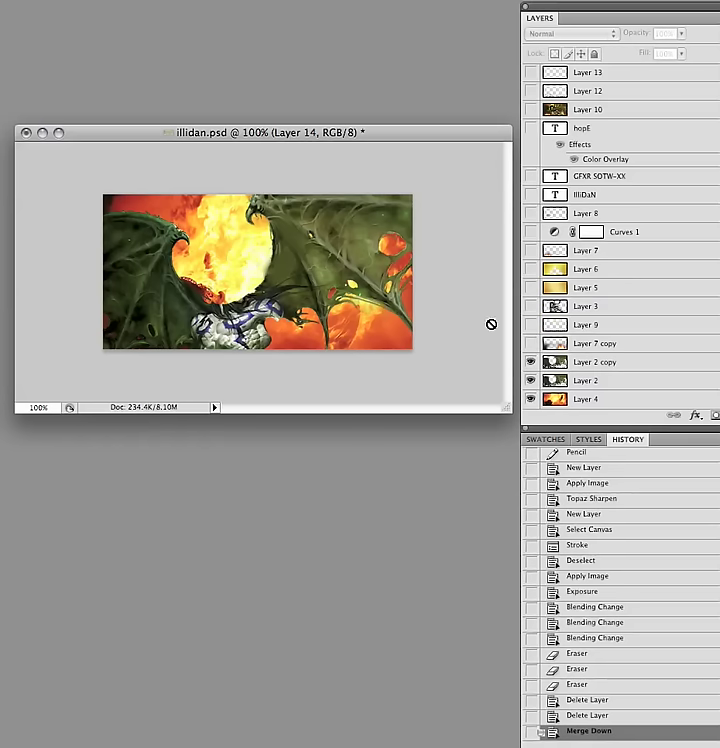
left_click(531, 310)
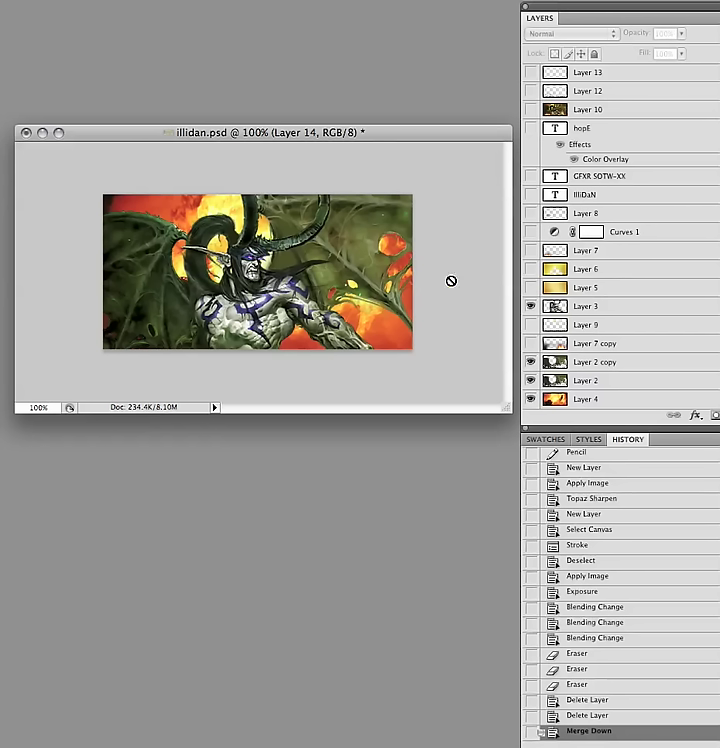
- Make the yellow colouring layers, Layer 5 and Layer 6, visible and select each to check its blending settings
left_click(531, 289)
left_click(603, 292)
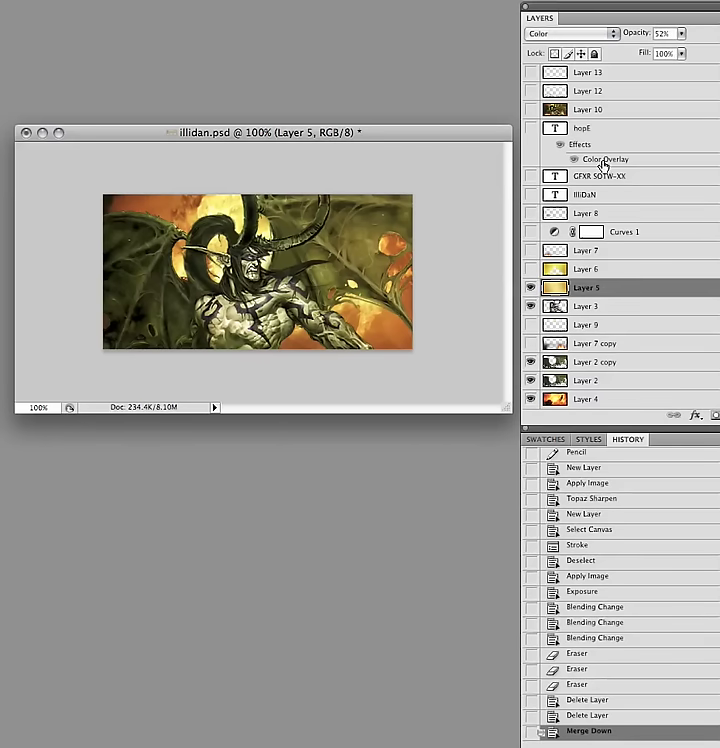
left_click(531, 270)
left_click(589, 271)
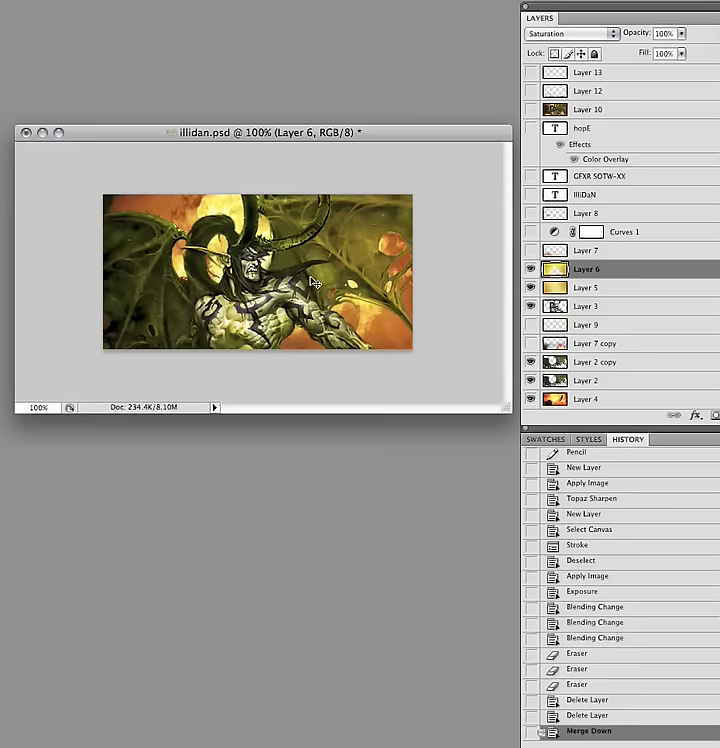
- Make Layer 7, the Curves 1 adjustment, Layer 8 and the IlliDaN, GFXR SOTW-XX and hopE text layers visible
left_click(530, 251)
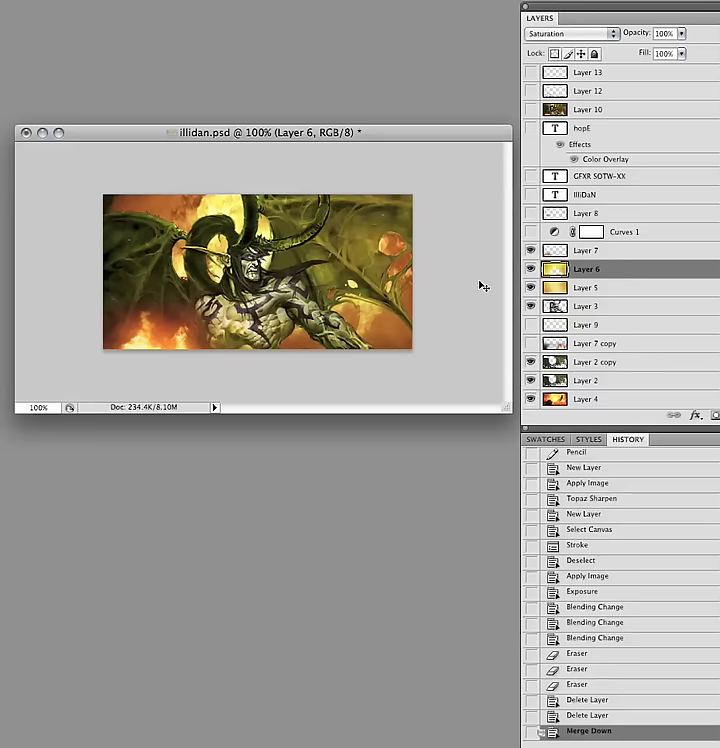
left_click(530, 233)
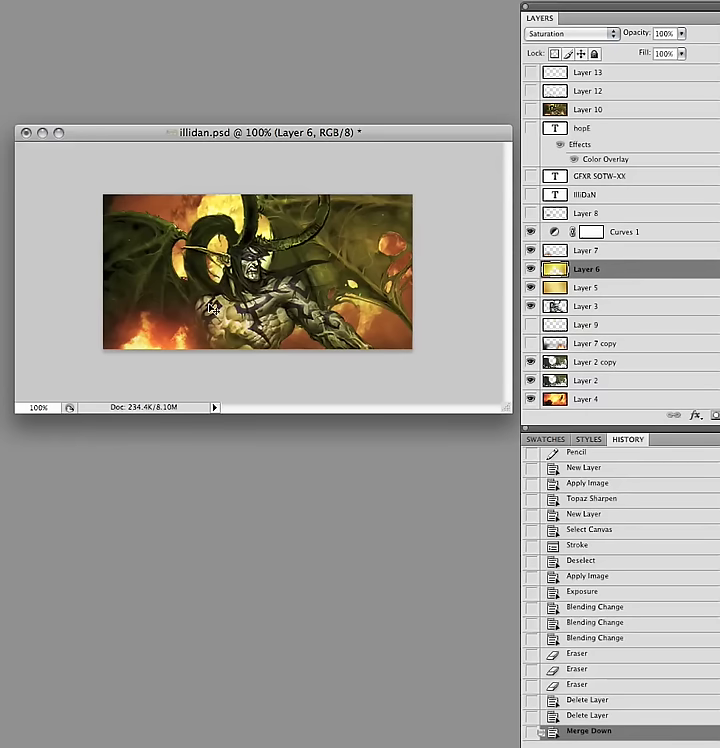
left_click(531, 198)
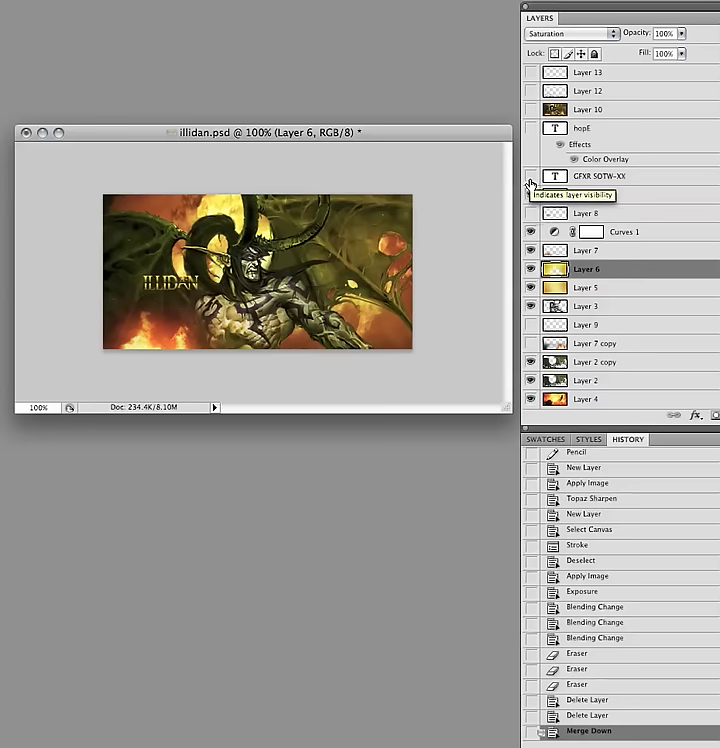
left_click(530, 178)
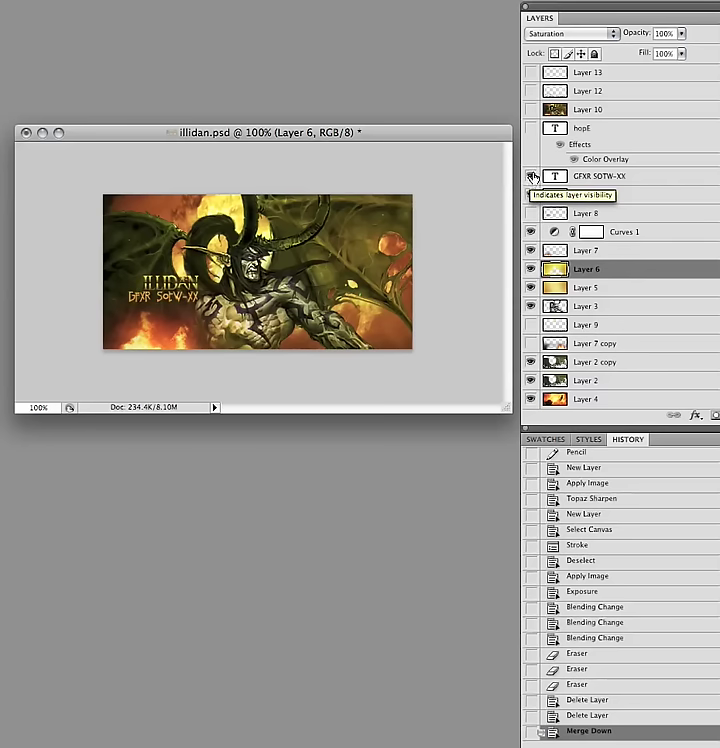
left_click(531, 129)
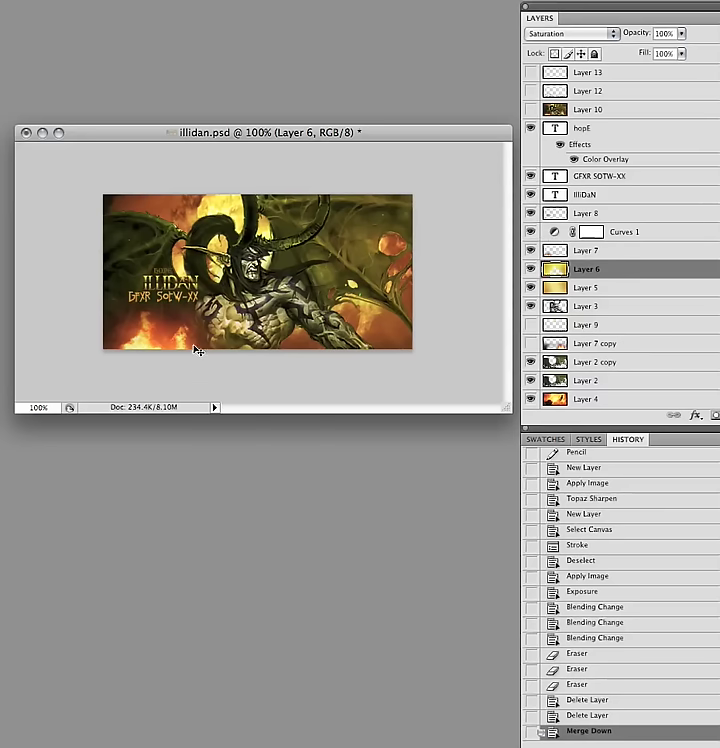
- Show Layer 10 above the text layers, switching it off and on to compare the image with and without it
left_click(531, 110)
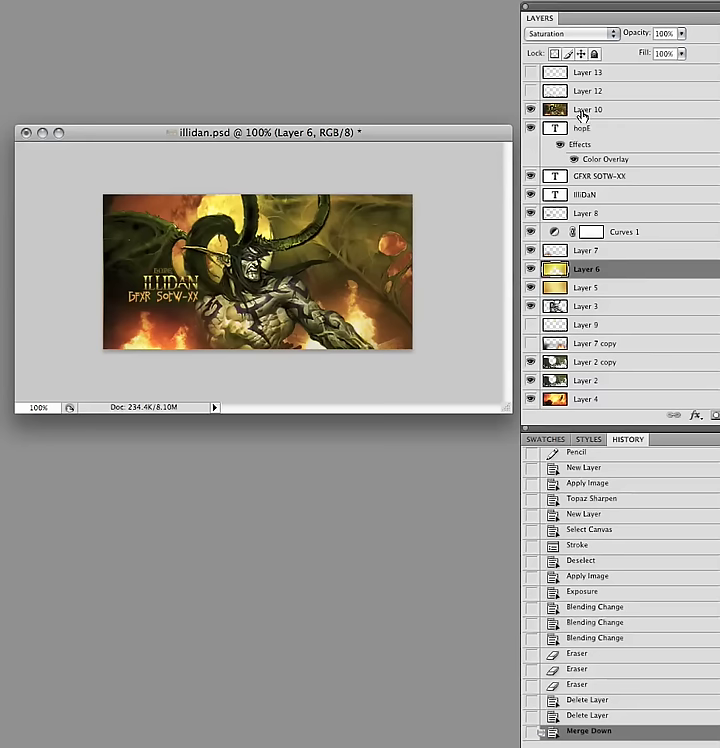
left_click(531, 110)
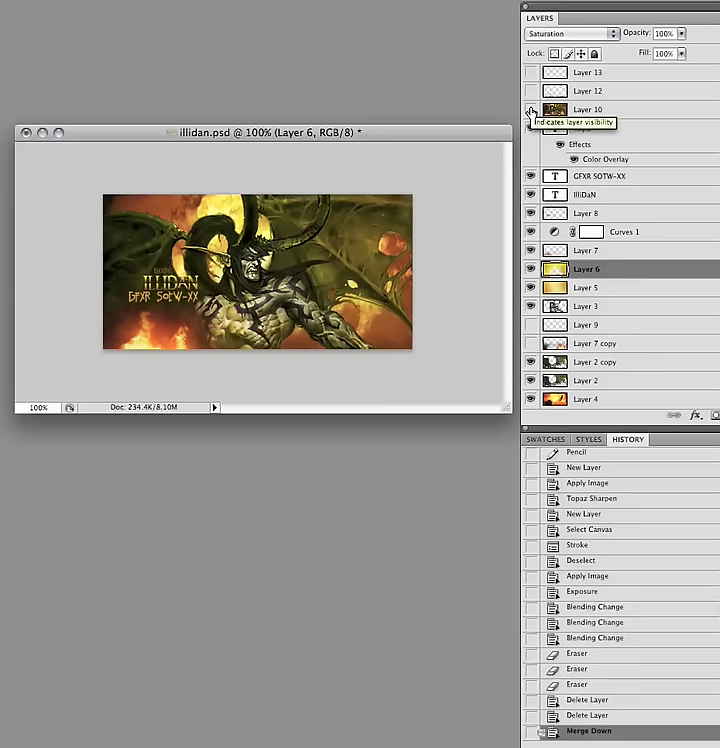
left_click(531, 110)
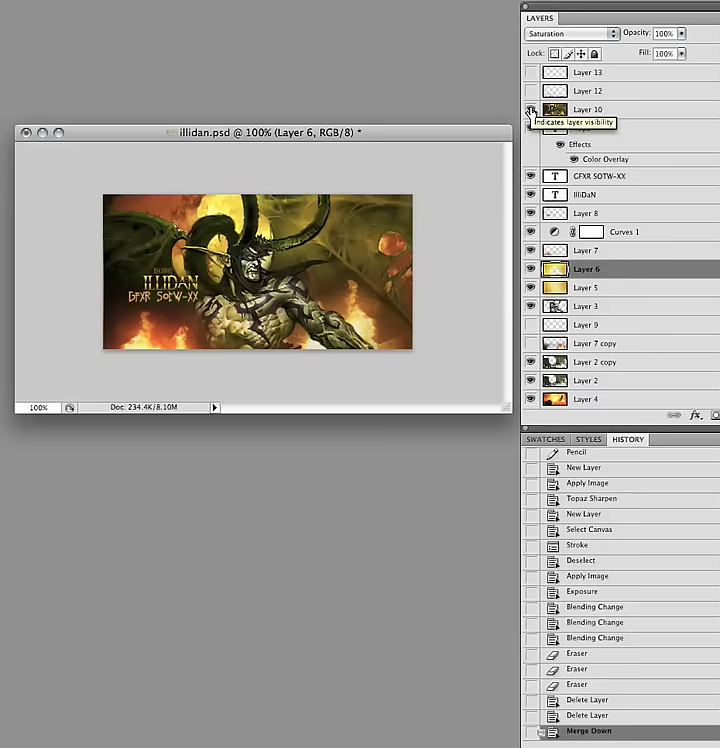
left_click(531, 110)
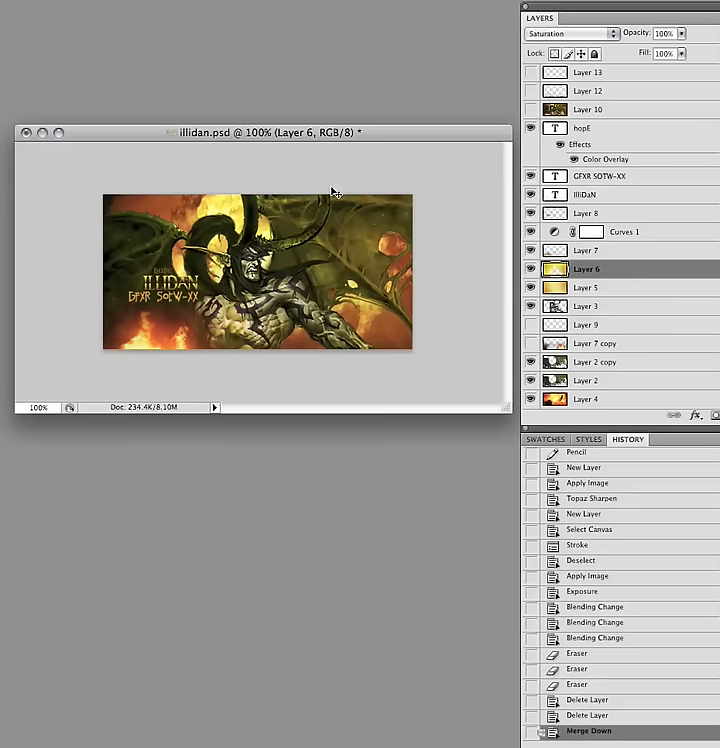
left_click(531, 110)
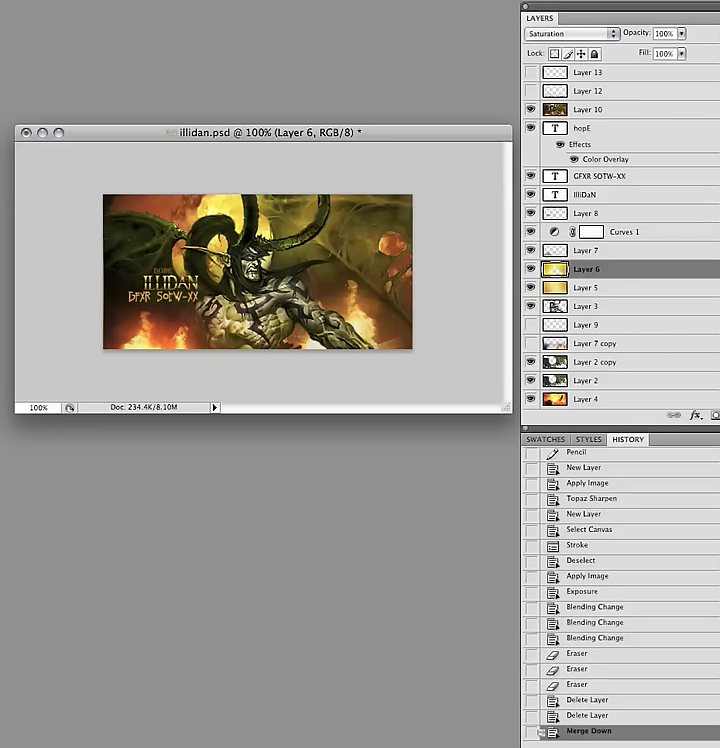
- Make Layer 12, Layer 13 and Layer 14 visible, comparing the image with and without Layer 14
key("super+alt+shift+e")
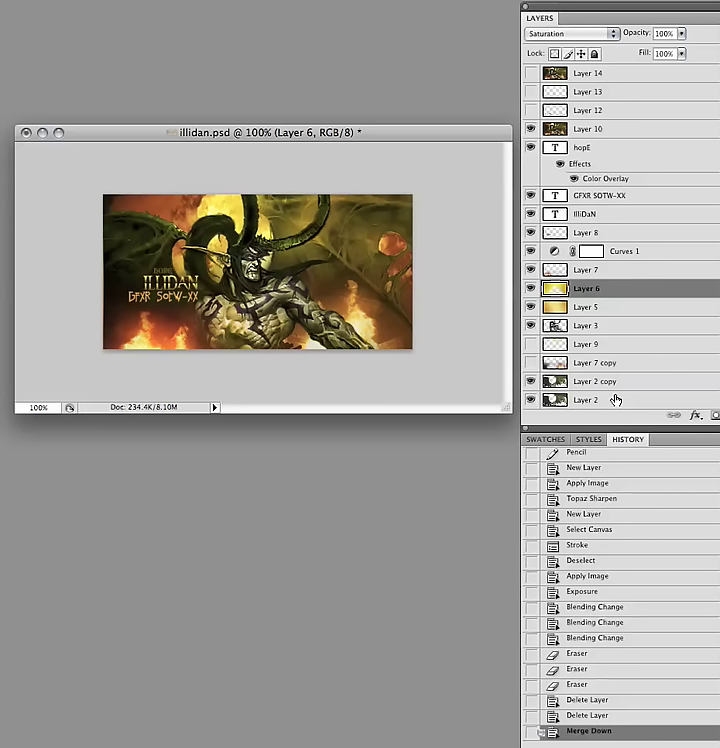
left_click(531, 111)
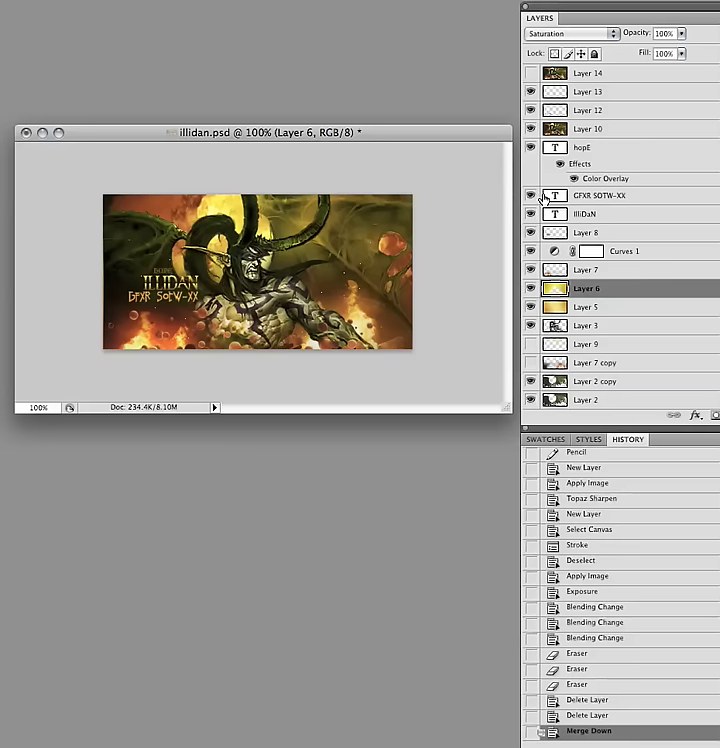
left_click(530, 74)
left_click(530, 74)
left_click(530, 74)
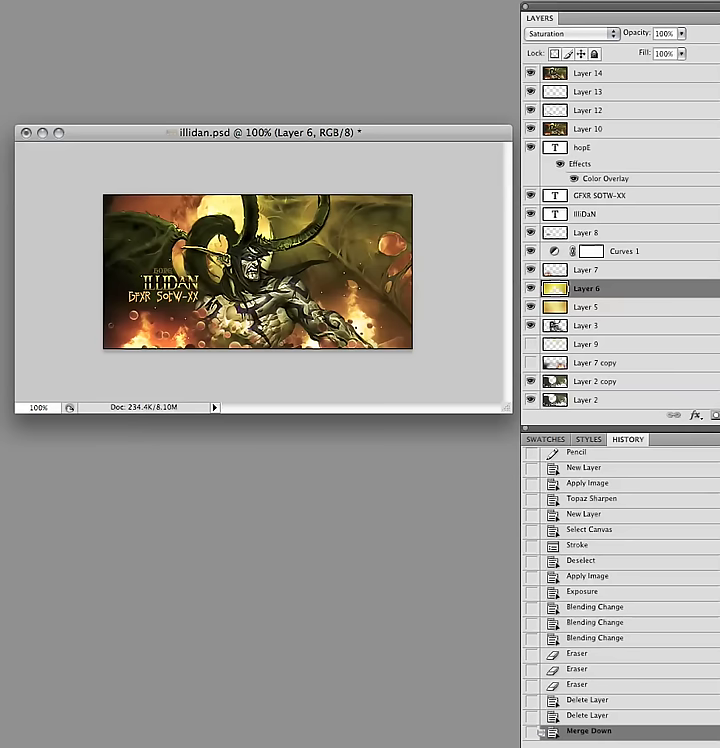
mouse_move(25, 0)
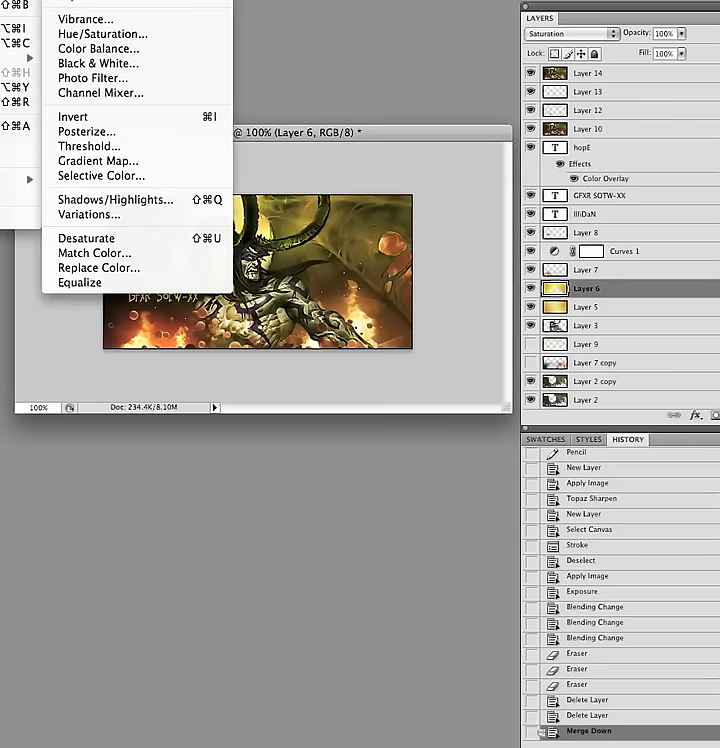
left_click(98, 6)
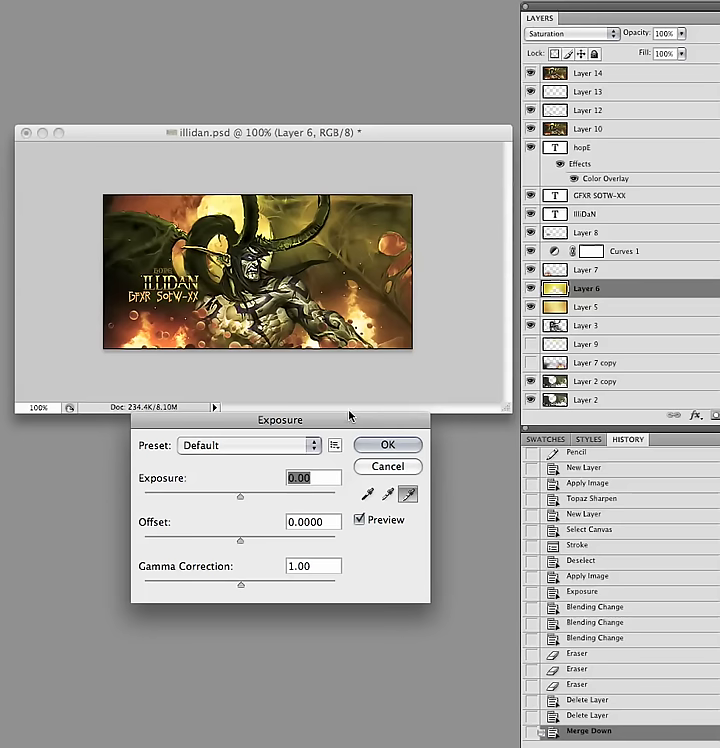
left_click_drag(329, 421, 314, 367)
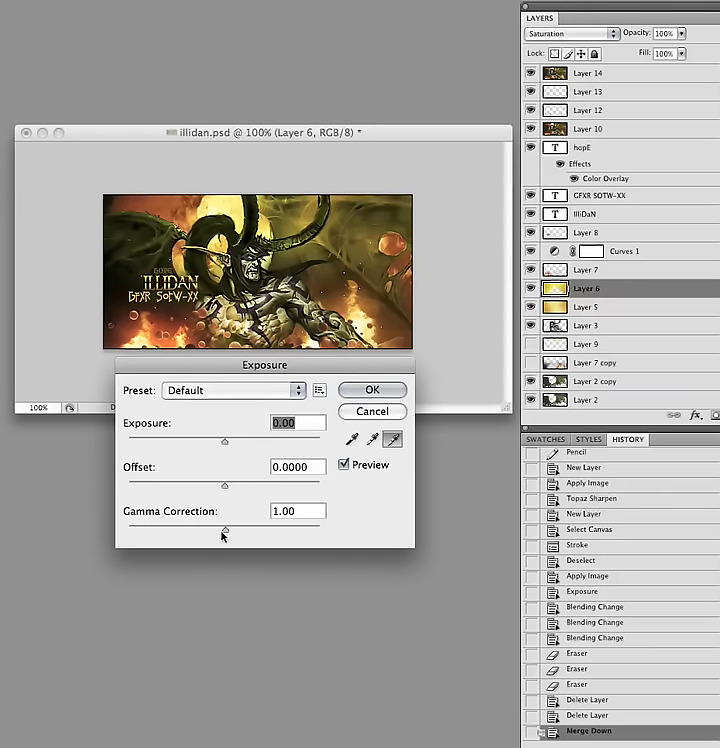
mouse_move(226, 531)
left_mouse_down()
mouse_move(209, 531)
mouse_move(275, 542)
mouse_move(217, 536)
left_mouse_up()
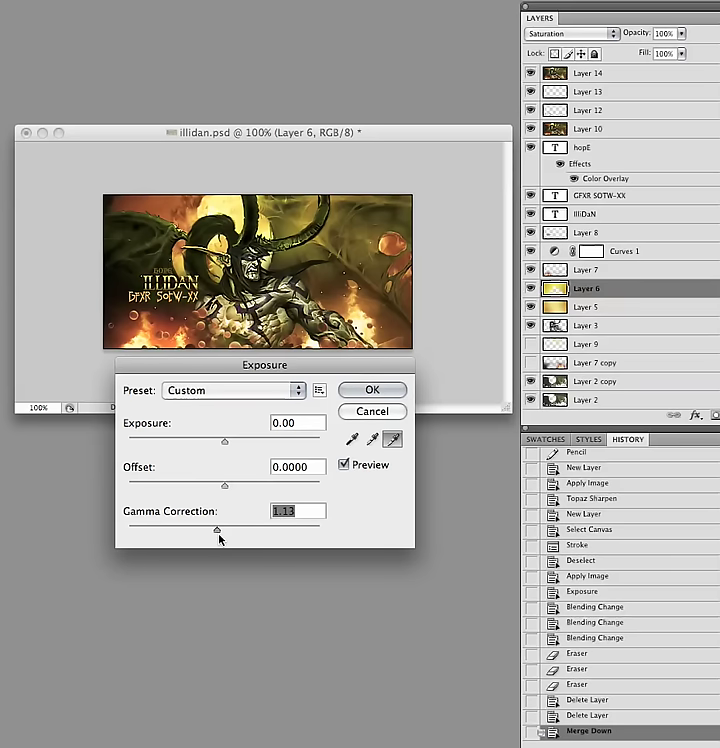
mouse_move(226, 443)
left_mouse_down()
mouse_move(200, 443)
mouse_move(294, 446)
mouse_move(192, 443)
mouse_move(216, 443)
left_mouse_up()
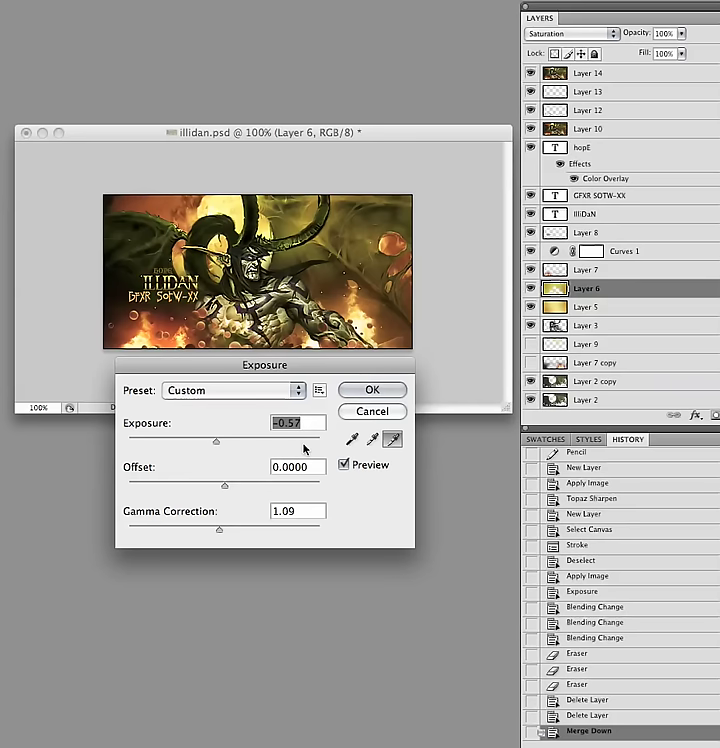
type("0")
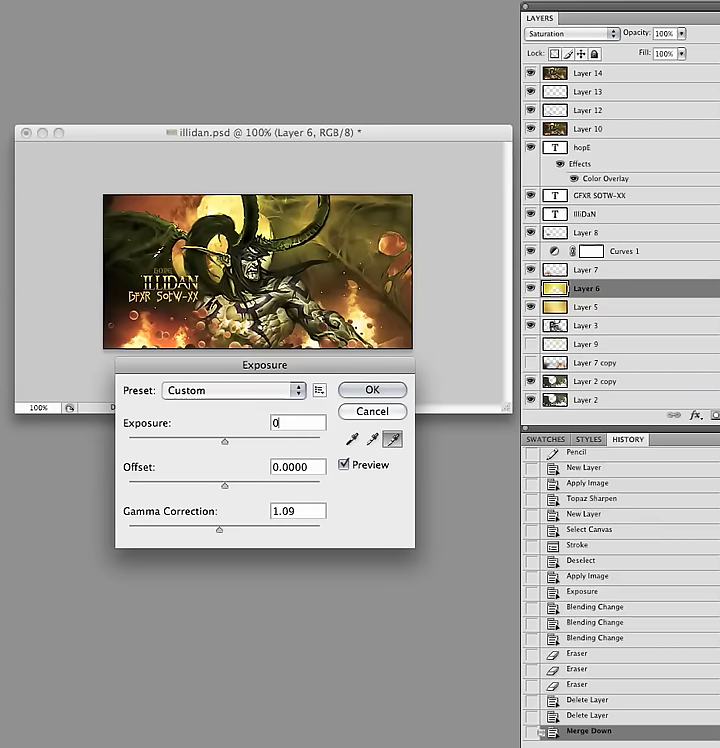
left_click(378, 412)
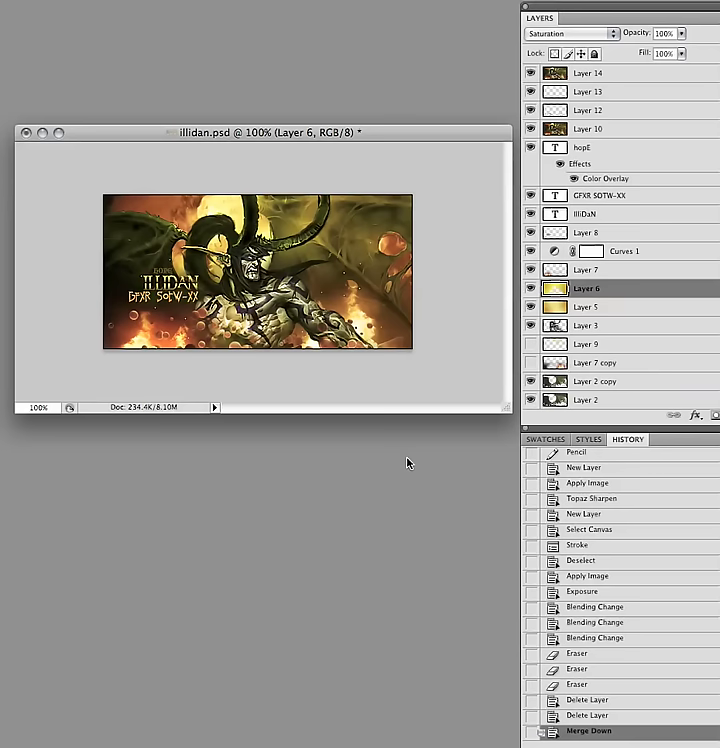